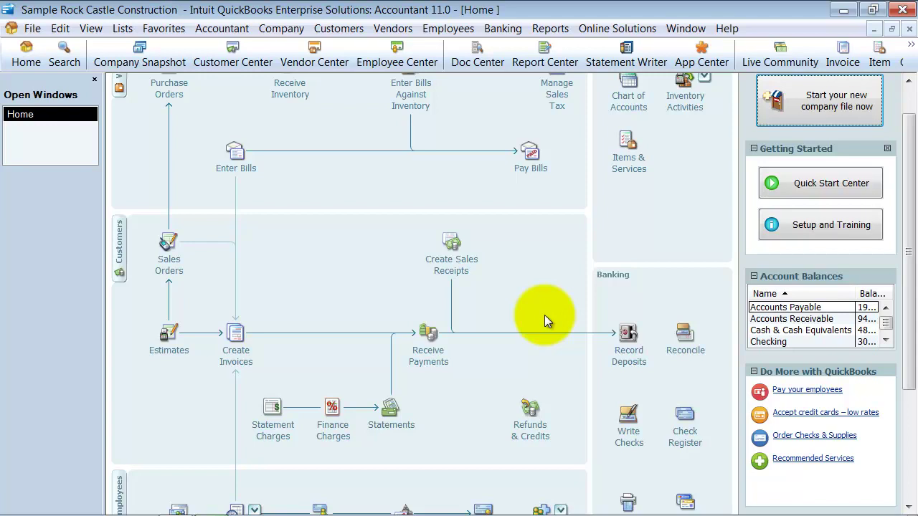
- Load invoice 1103 and delete its carpeting and cabinet-pull lines, leaving a 0.00 total
left_click(237, 358)
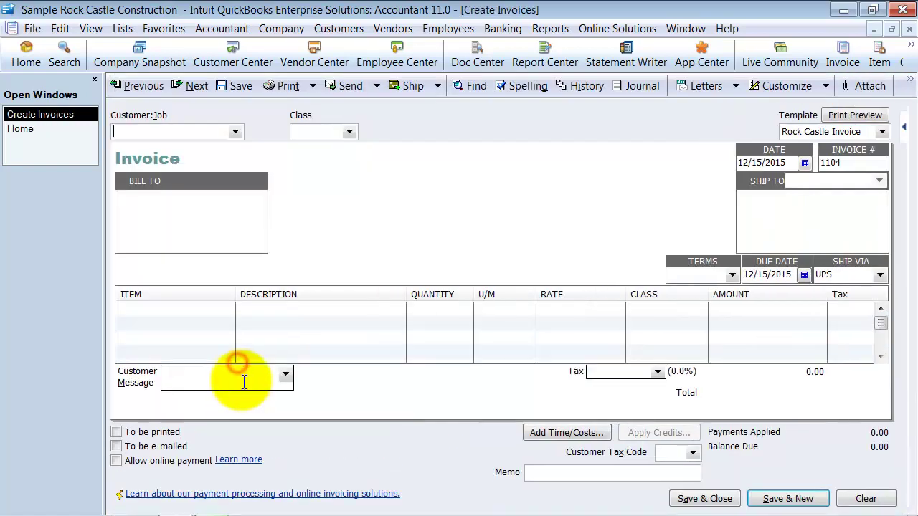
left_click(144, 85)
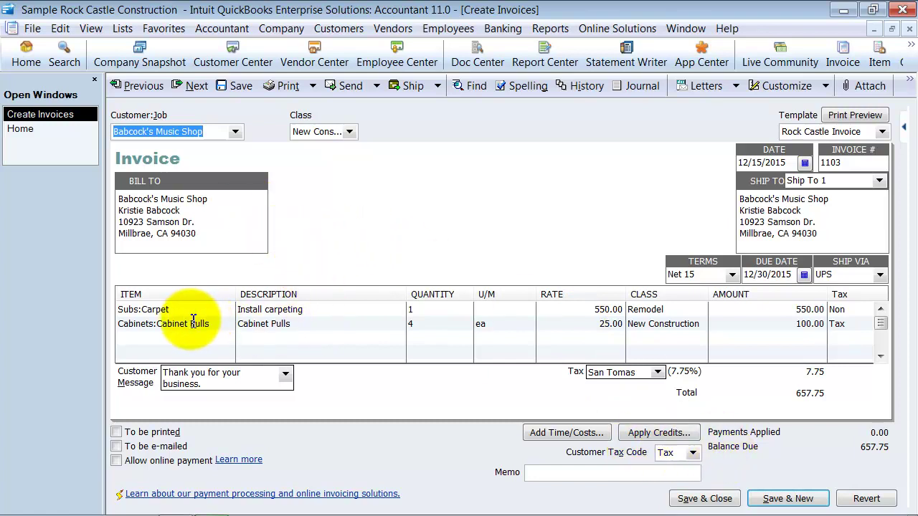
left_click(211, 304)
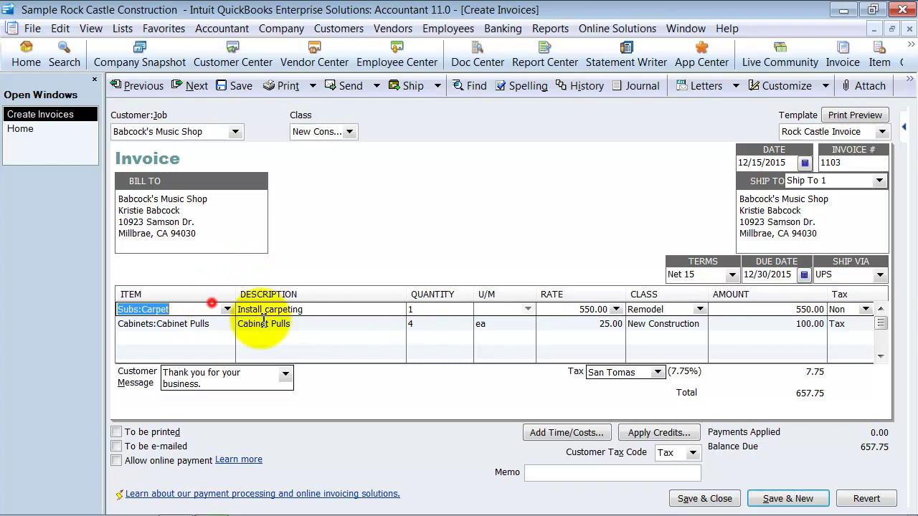
key("Delete")
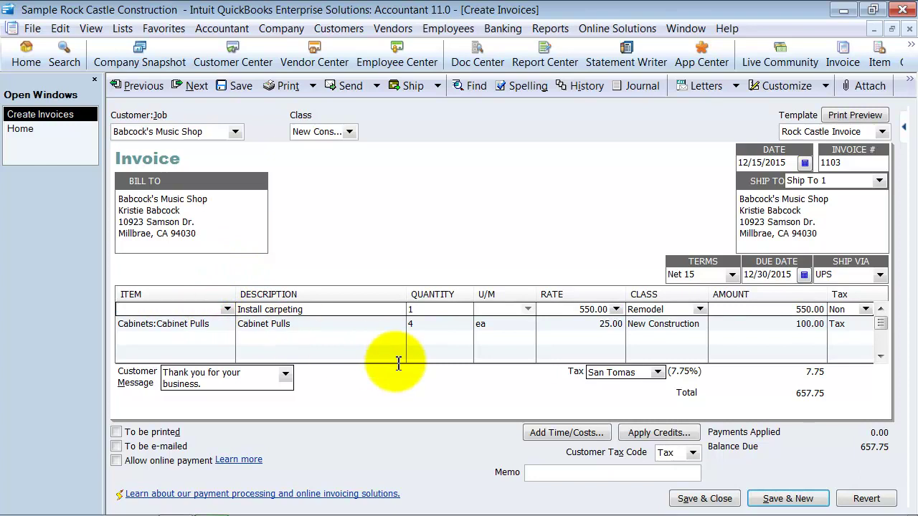
key("ctrl+Delete")
key("ctrl+Delete")
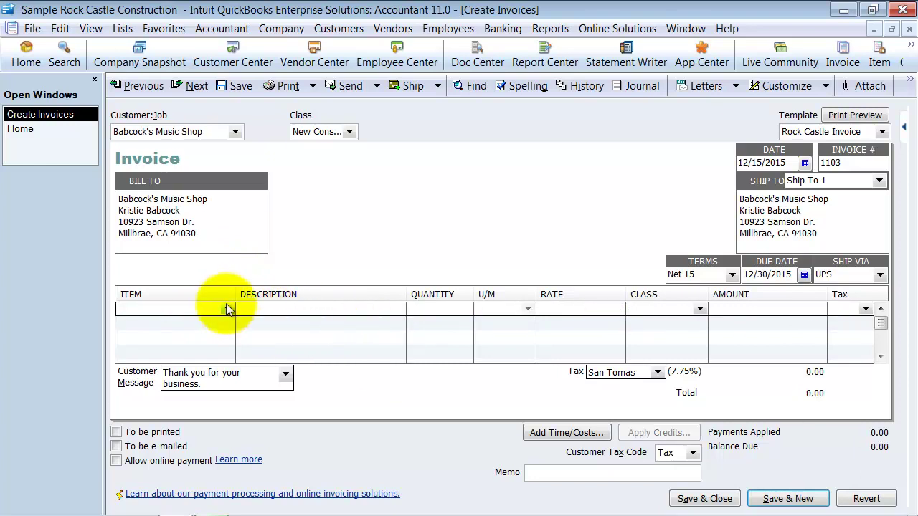
- Create a new Monthly Service Contract service item posted to Construction Income on the first line
left_click(226, 308)
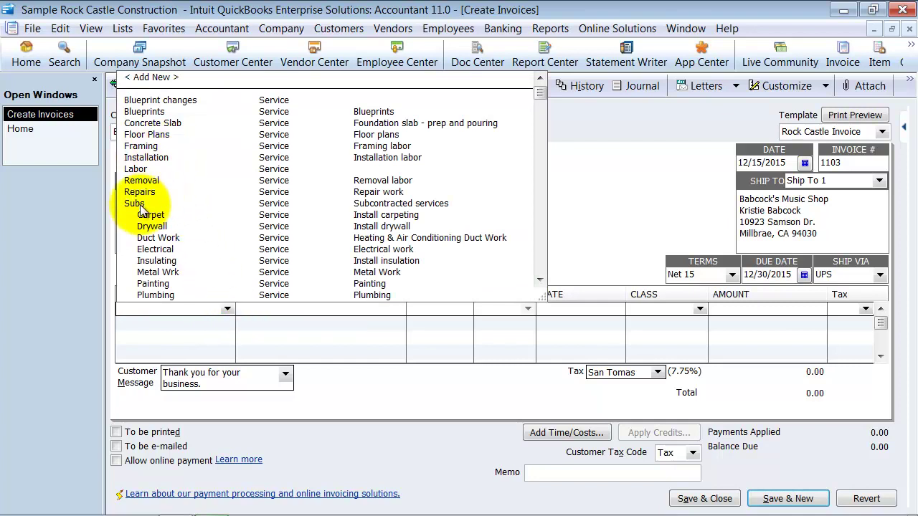
scroll(144, 165, "down", 4)
left_click(178, 310)
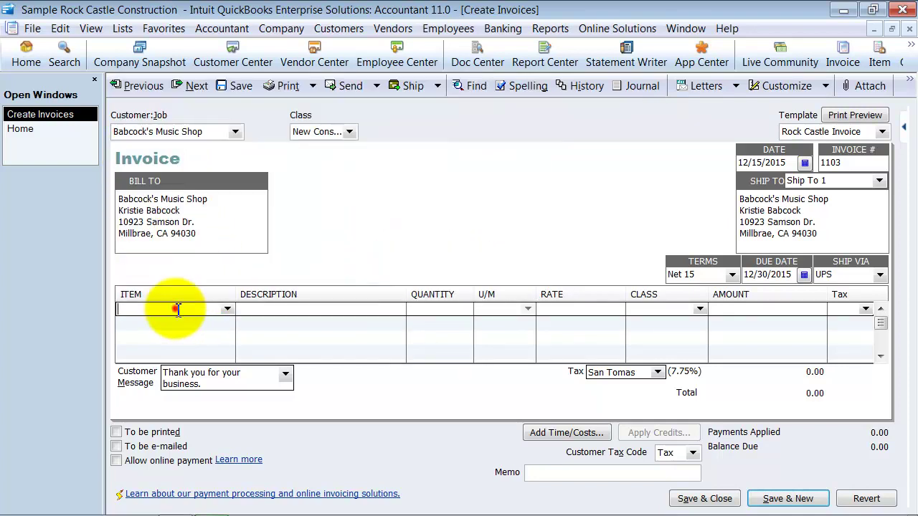
type("Monthly ")
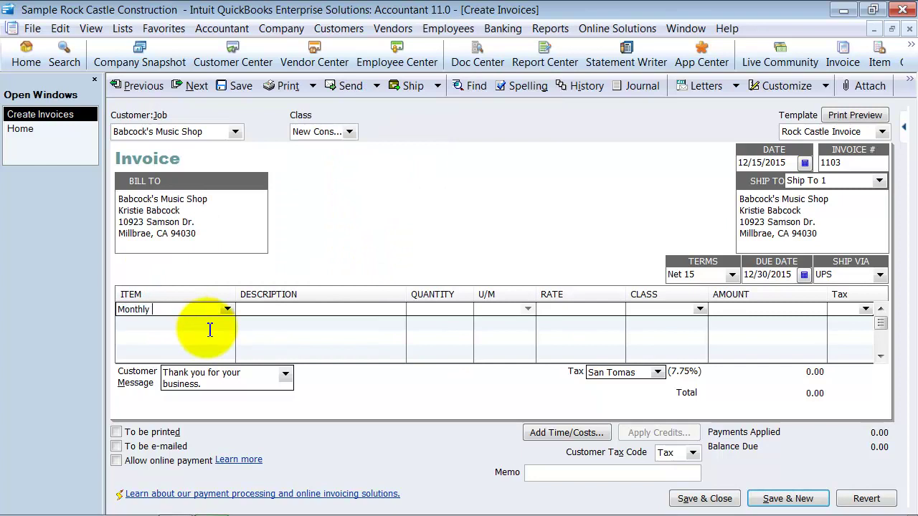
type("Service Contract")
key("Tab")
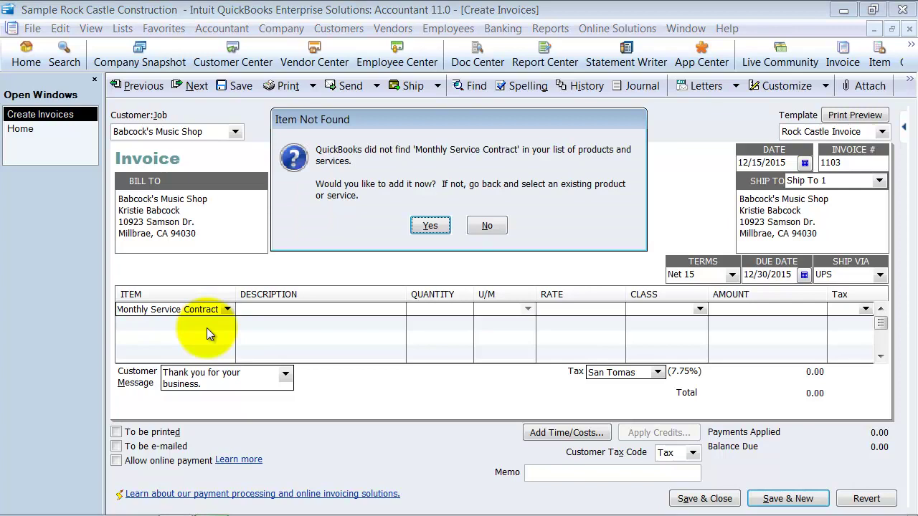
left_click(430, 225)
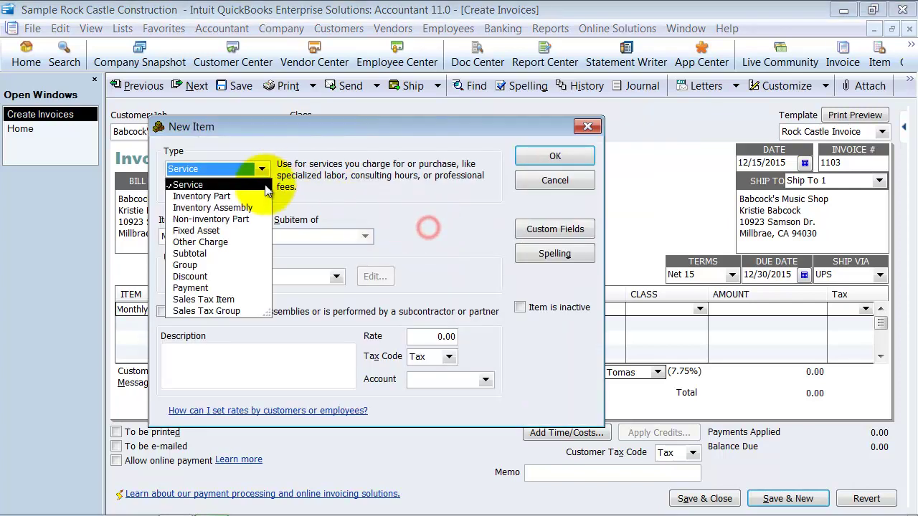
left_click(188, 182)
left_click(485, 379)
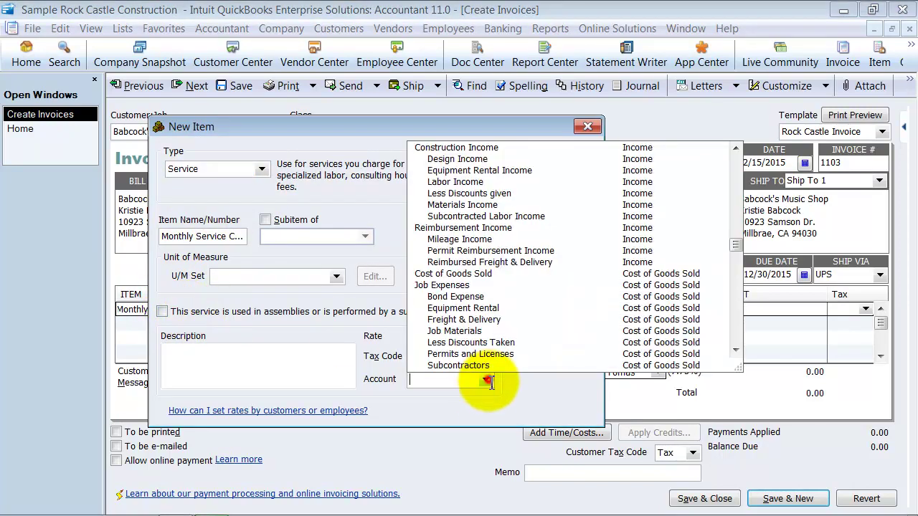
left_click(443, 147)
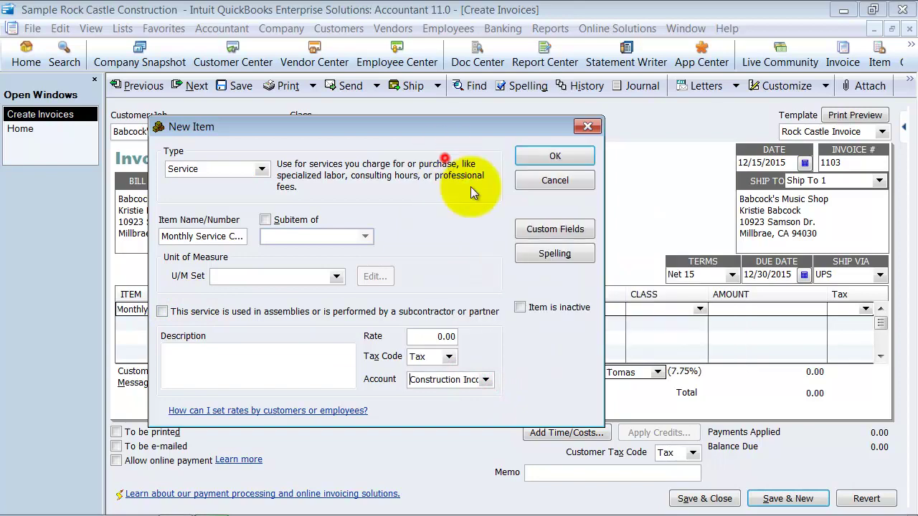
left_click(552, 157)
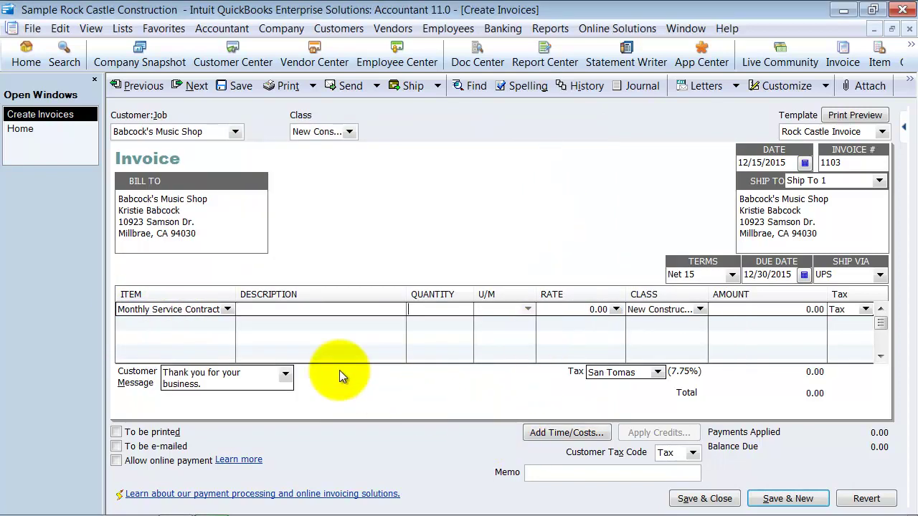
- Give the line a rate of 101 and mark it Non-taxable
key("Tab")
type("101")
key("Tab")
key("Tab")
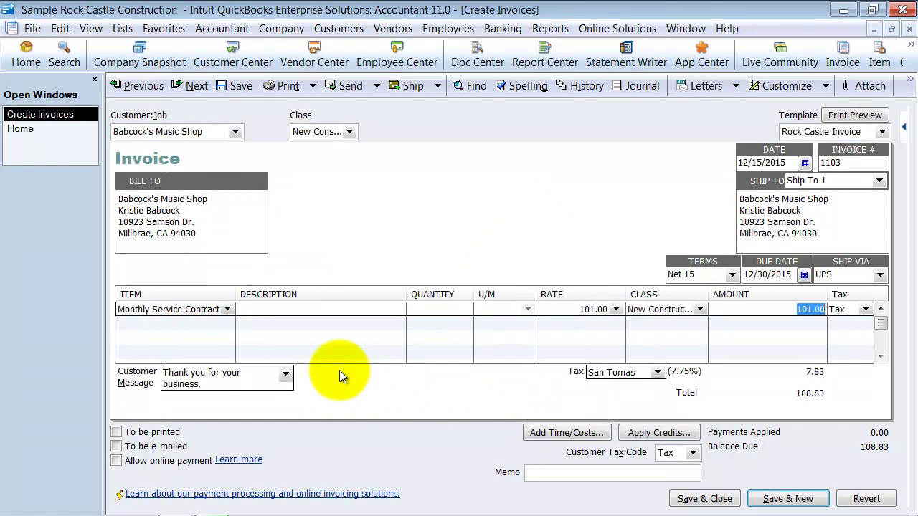
key("Tab")
type("n")
key("Tab")
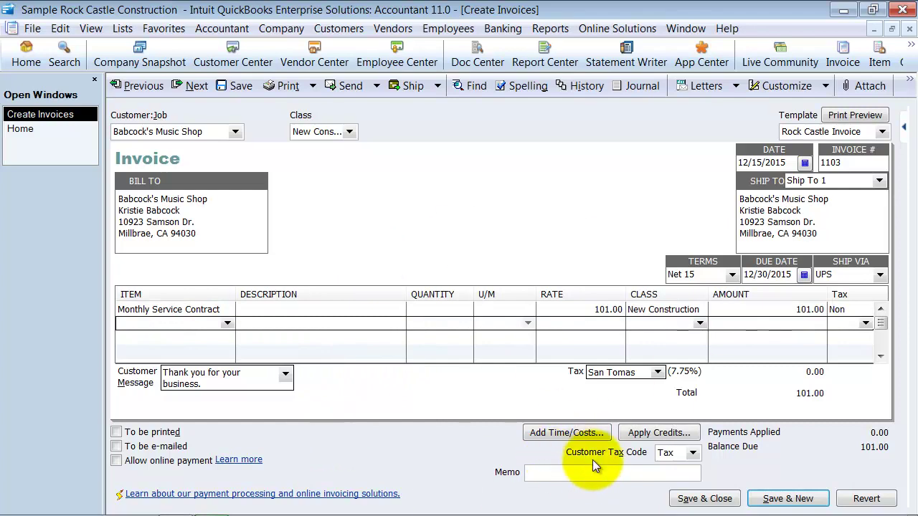
- Memorize invoice 1103 with automatic entry repeating monthly
left_click(60, 29)
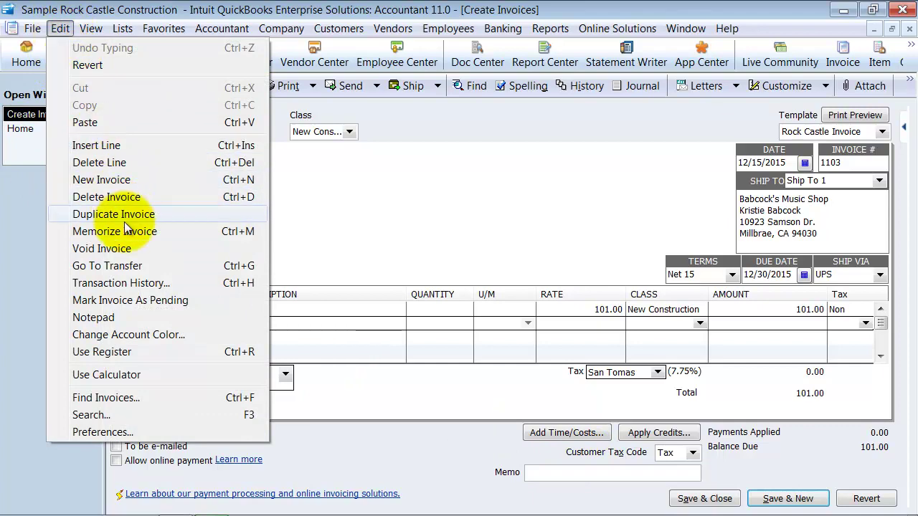
left_click(237, 235)
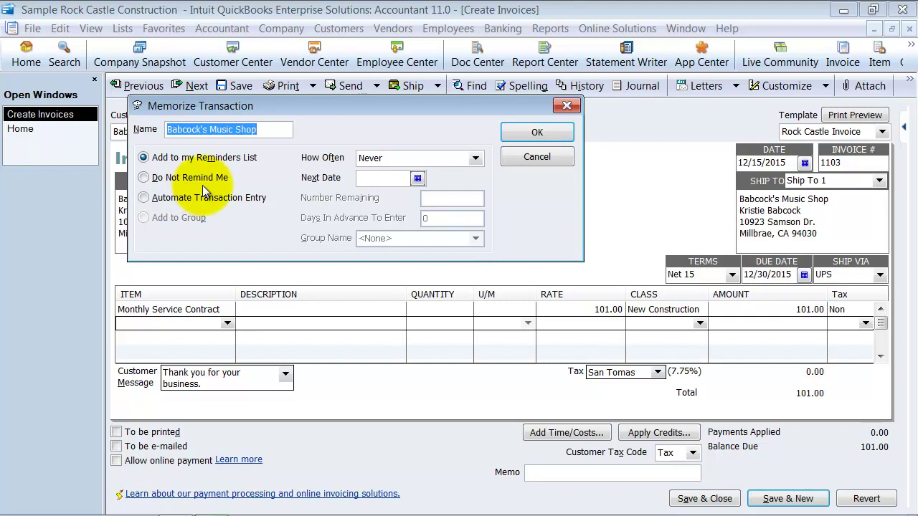
left_click(172, 198)
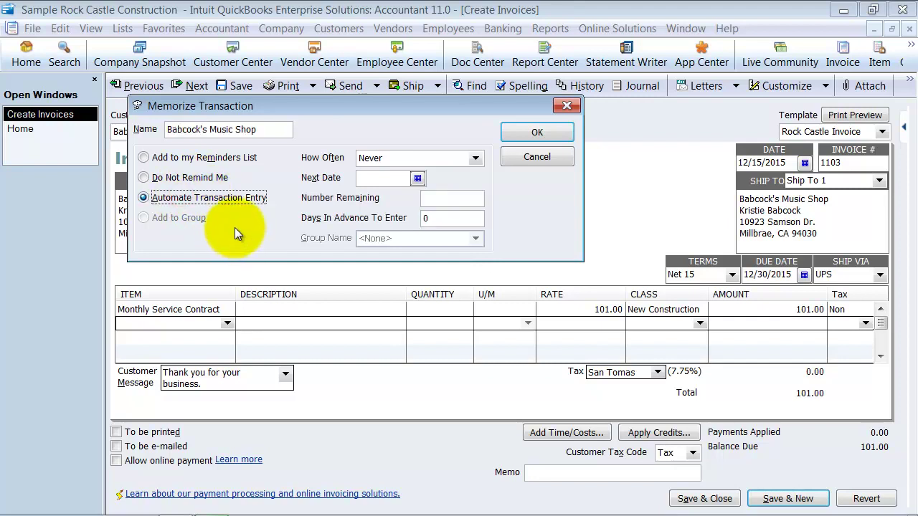
left_click(477, 158)
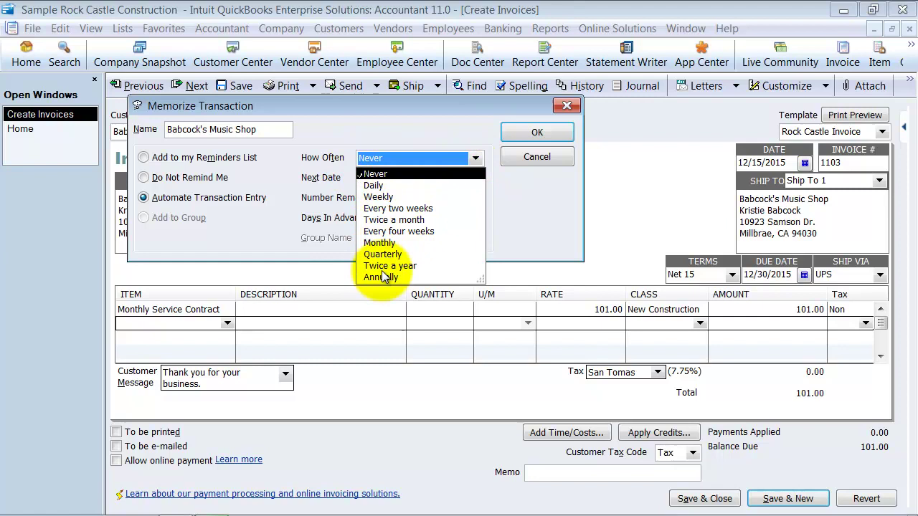
left_click(380, 242)
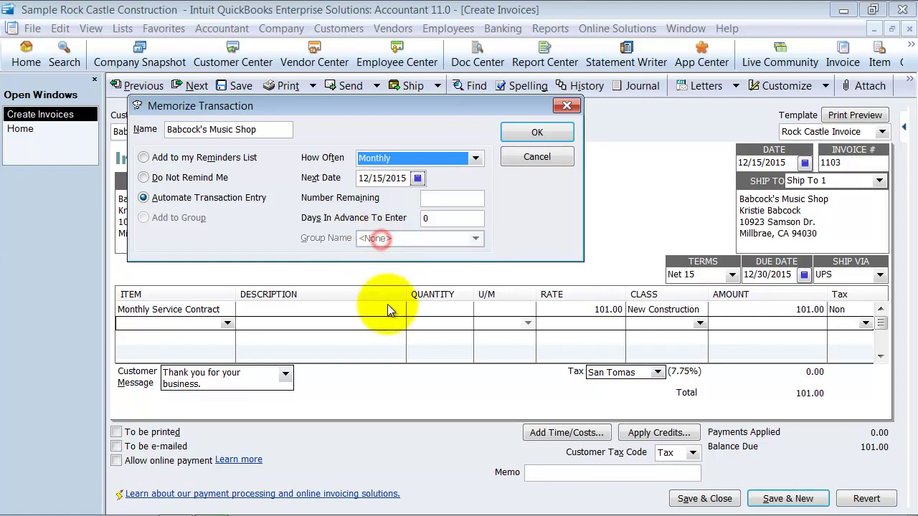
- Set next date 12/31/2015, 120 remaining and 10 days in advance, then save
left_click(417, 179)
left_click(455, 274)
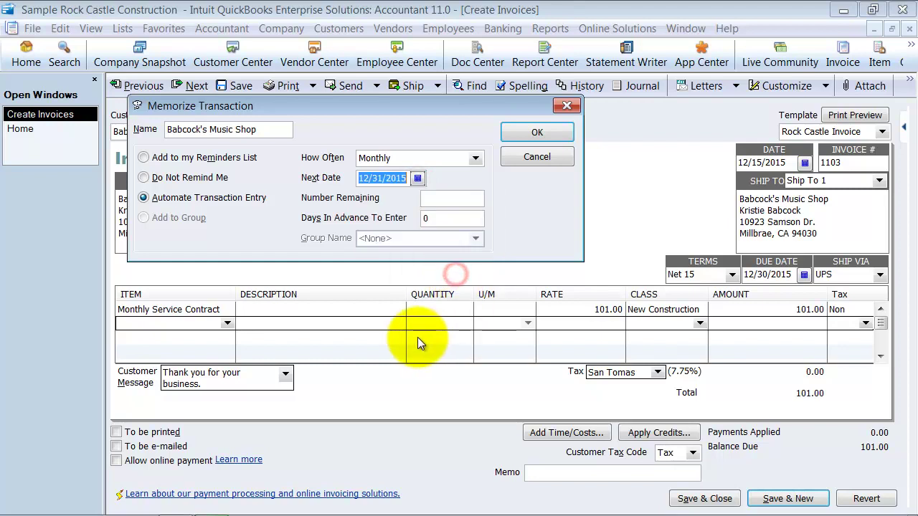
left_click(453, 197)
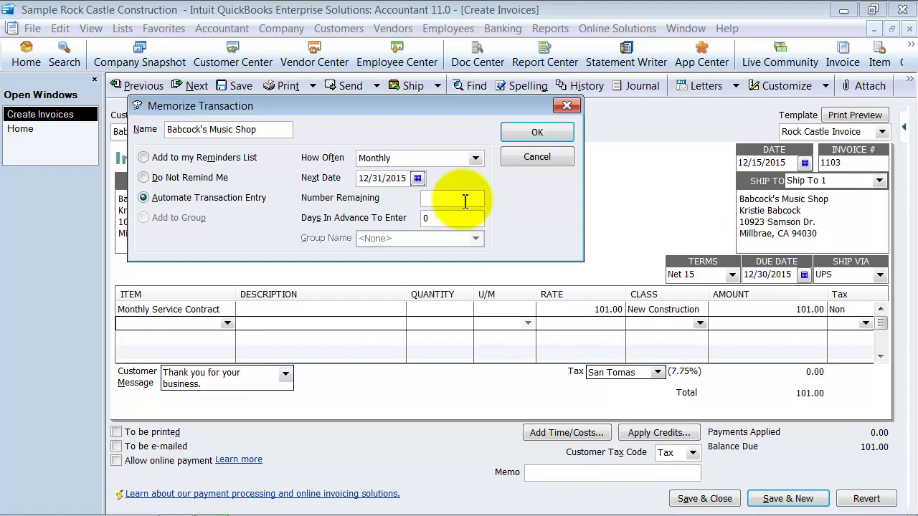
type("120")
left_click(454, 209)
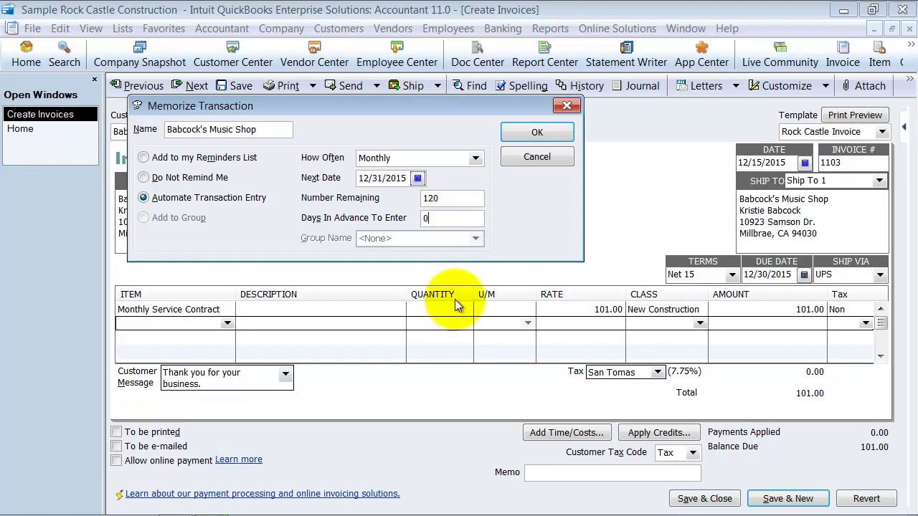
double_click(439, 219)
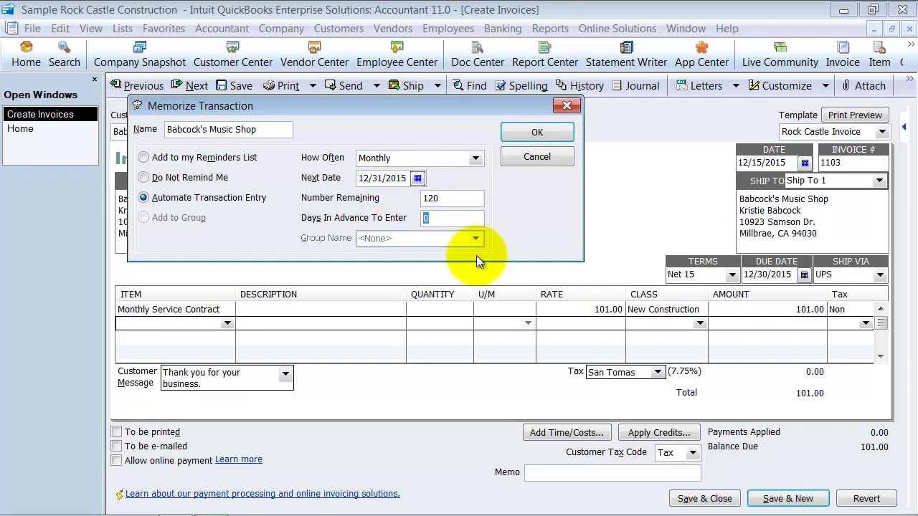
left_click(445, 219)
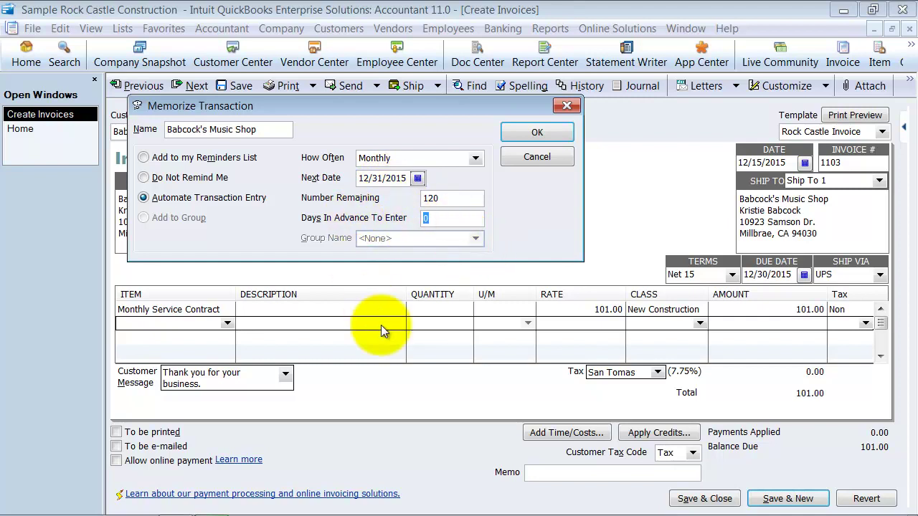
type("10")
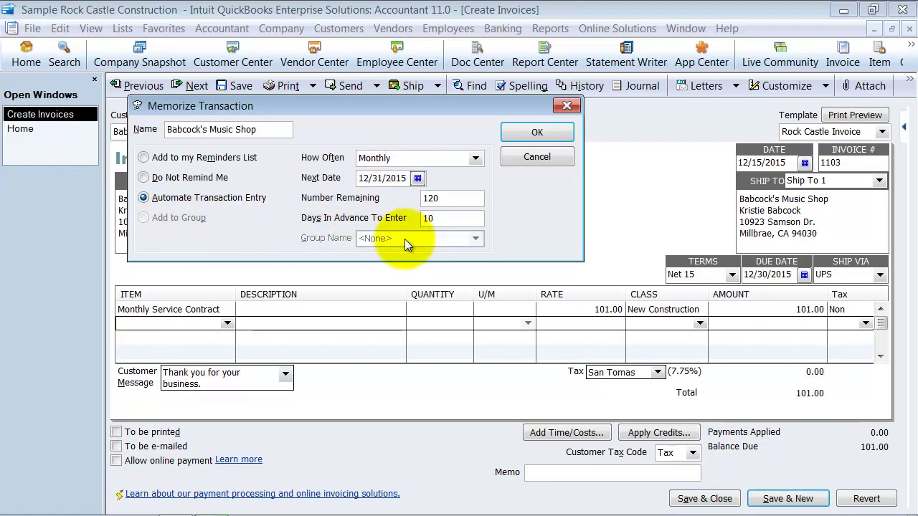
left_click(513, 136)
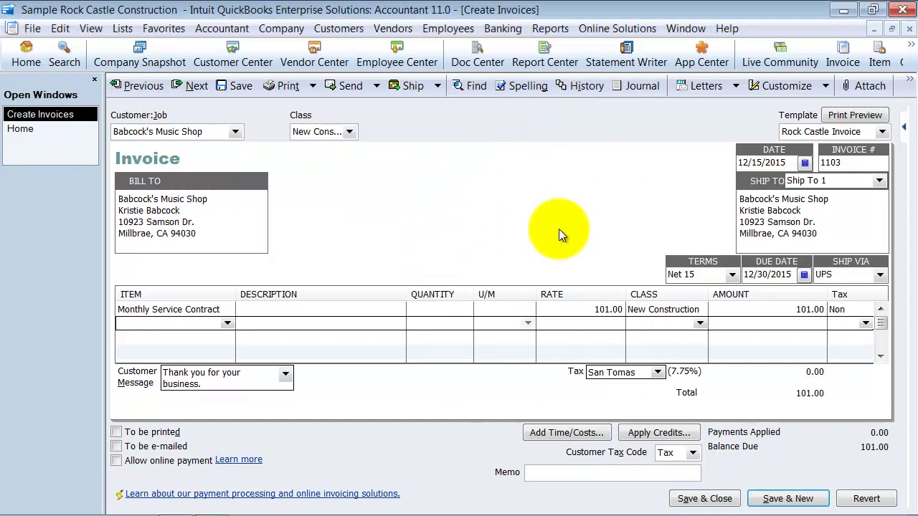
- From the Memorized Transaction List, start a new group named 'Monthly Invoices'
left_click(122, 28)
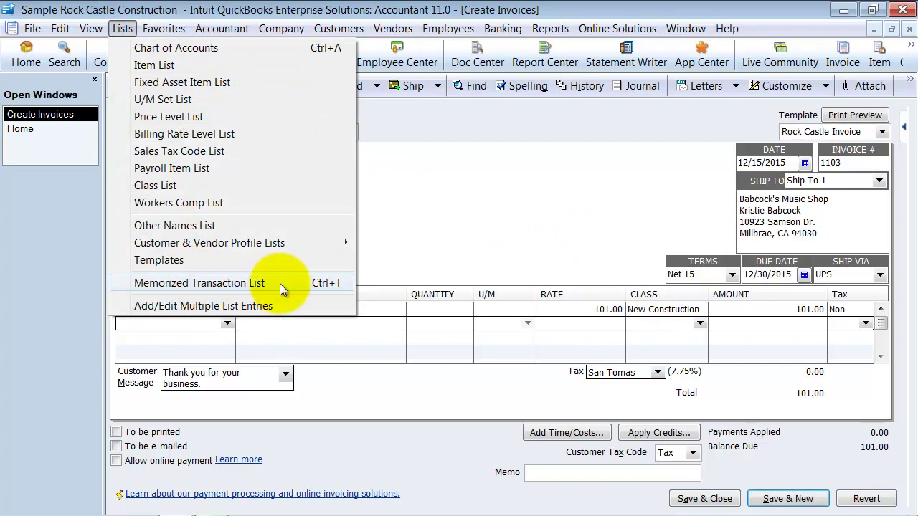
left_click(350, 288)
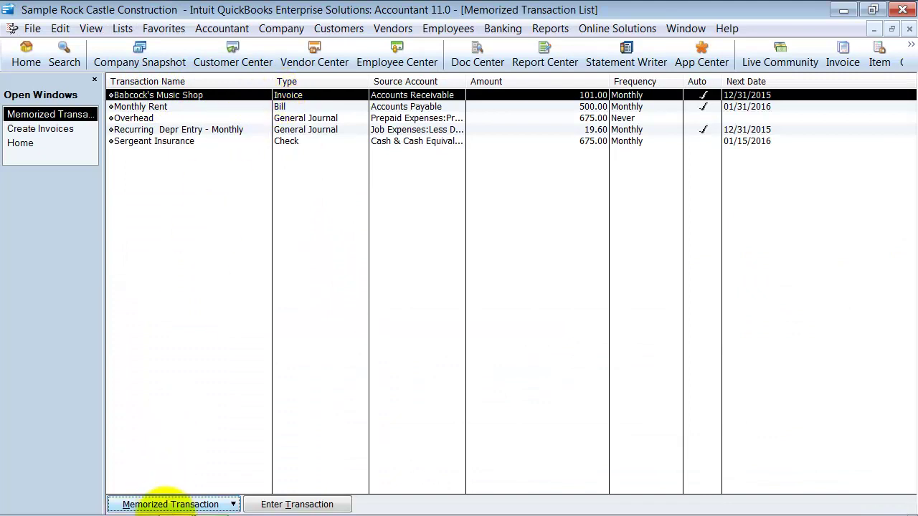
mouse_move(229, 509)
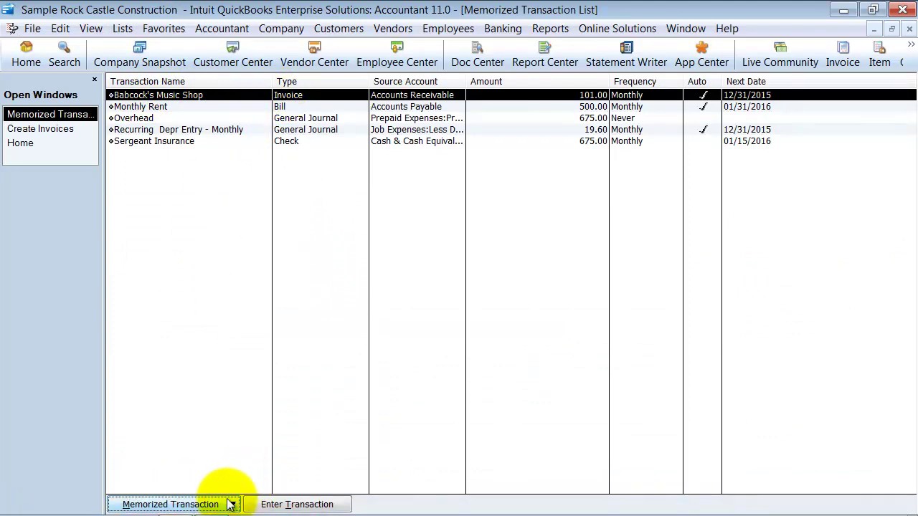
left_click(230, 501)
left_click(207, 412)
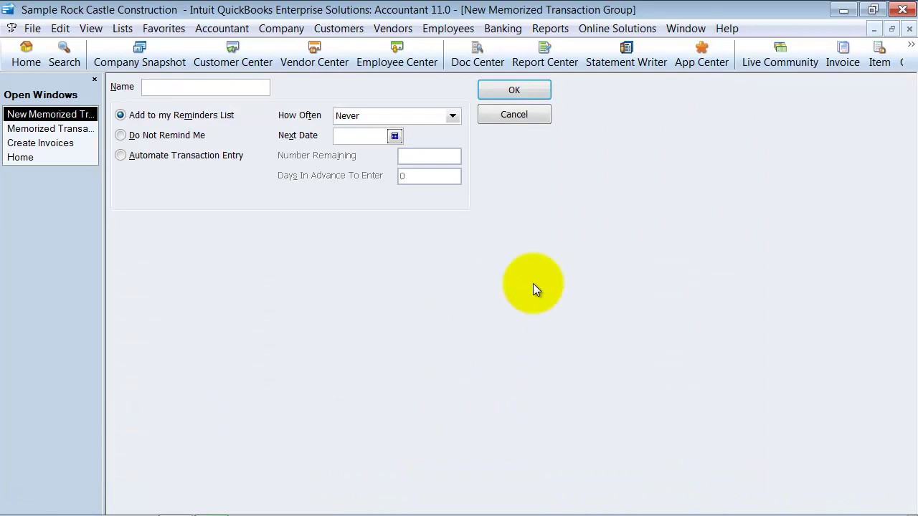
type("Monthl")
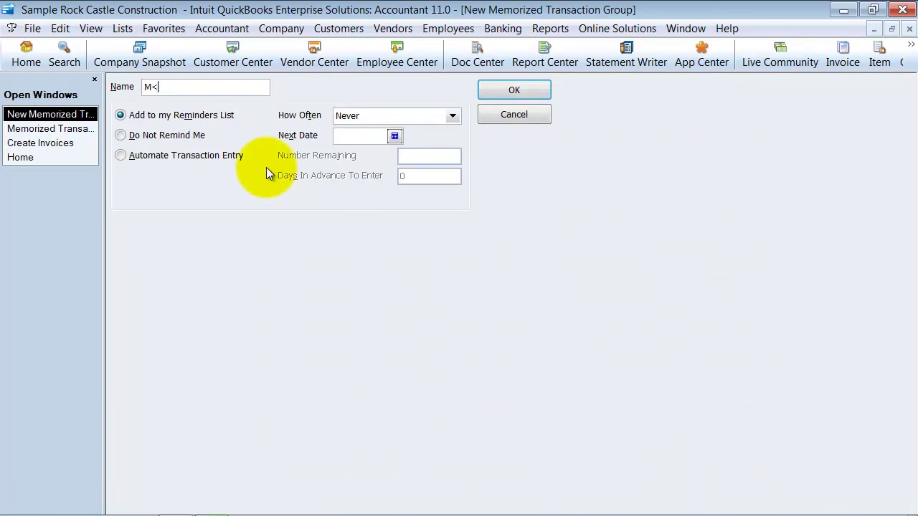
type("y Invoices")
- Set the group to auto-enter monthly from 12/31/2015 with 999 occurrences
left_click(185, 152)
left_click(394, 116)
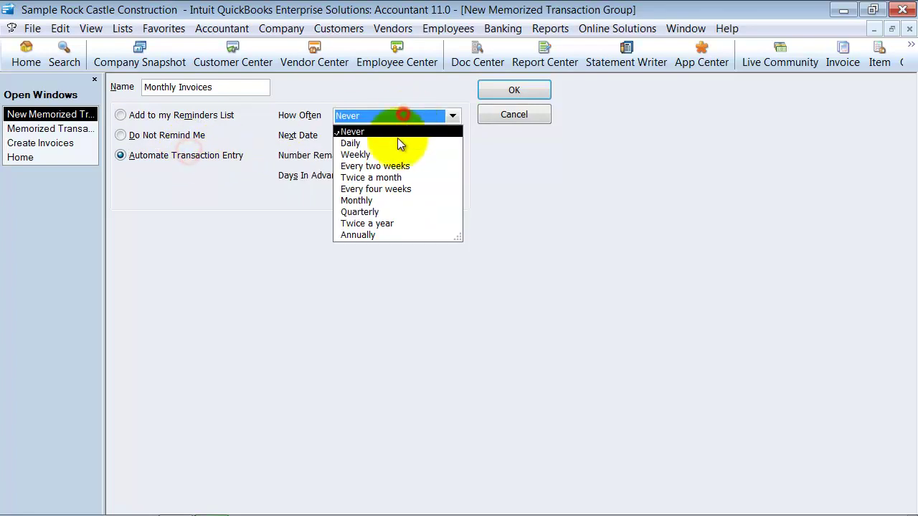
left_click(356, 200)
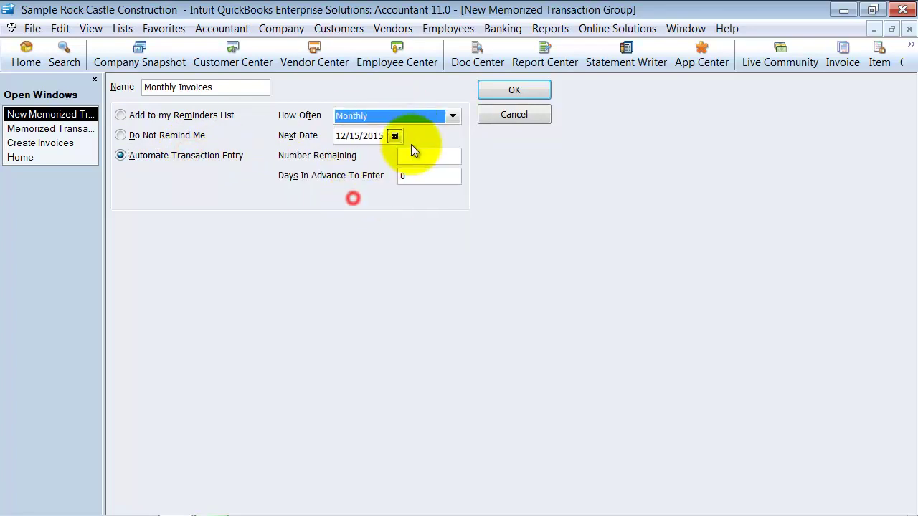
left_click(394, 136)
left_click(428, 232)
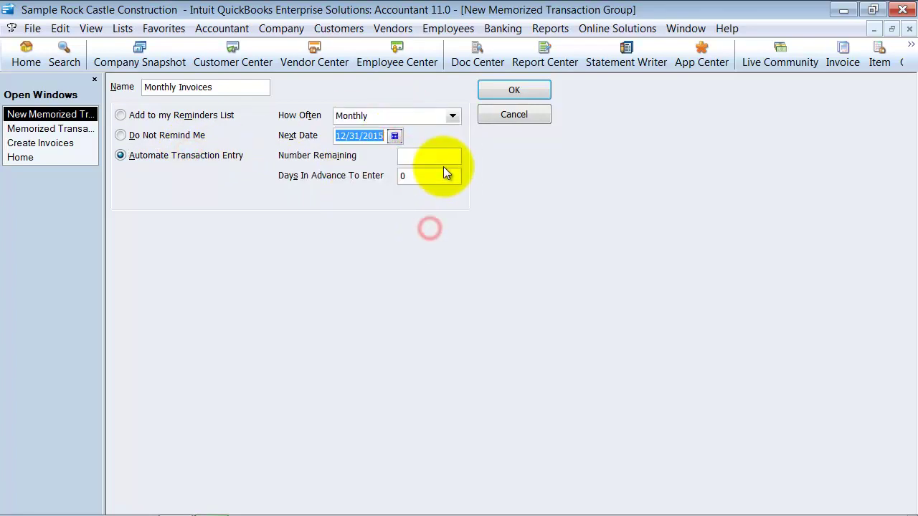
left_click(445, 158)
type("999")
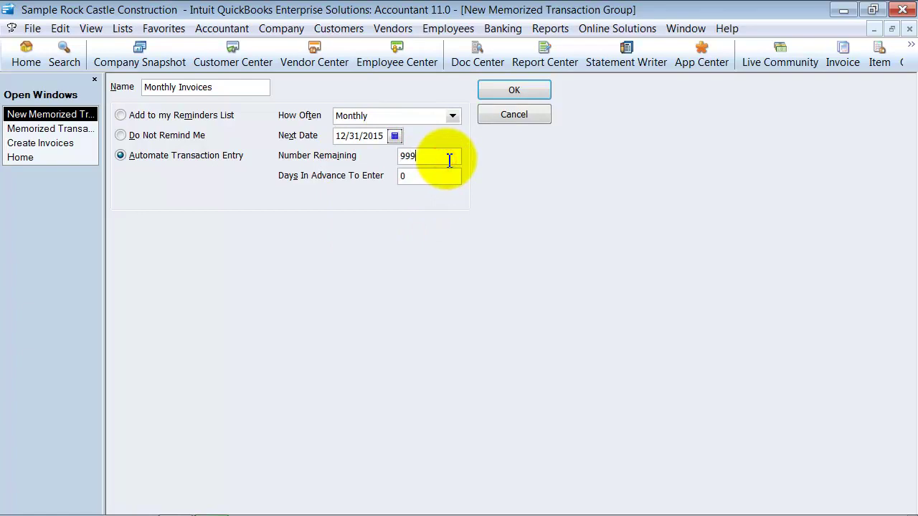
left_click(443, 182)
double_click(433, 175)
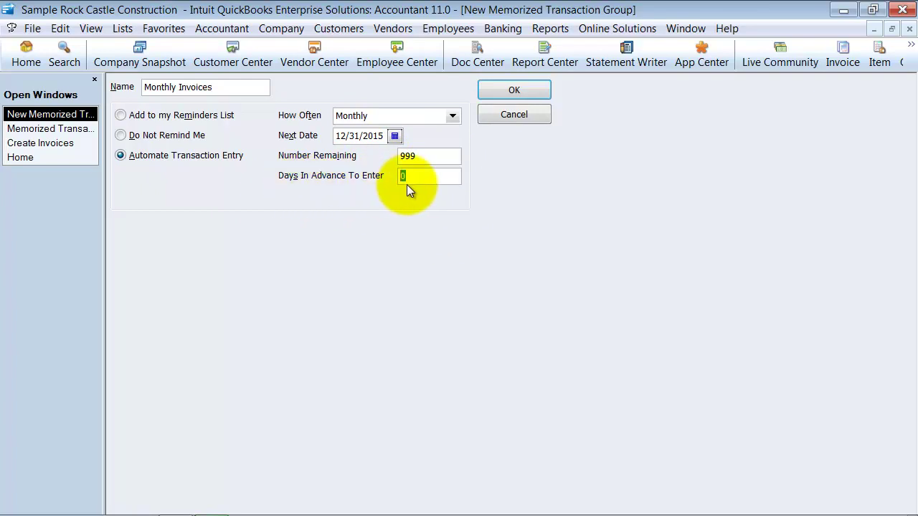
- Save the group with 10 days in advance and drag Babcock's Music Shop invoice into it
type("10")
left_click(480, 90)
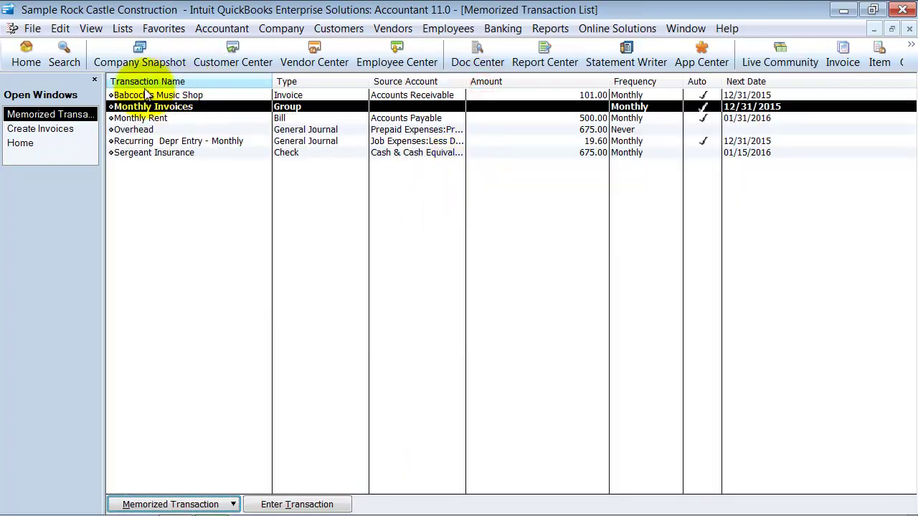
left_click_drag(112, 95, 129, 107)
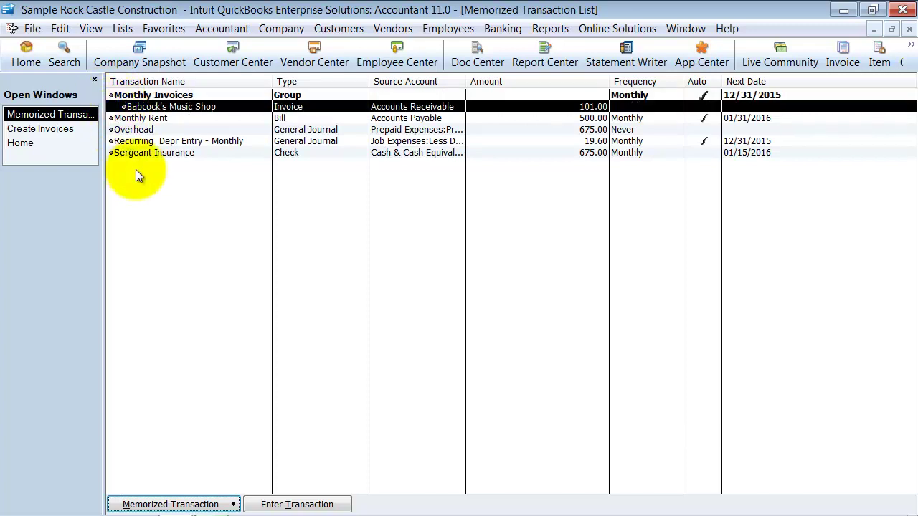
- Bring up the Monthly Invoices group's context menu to review its schedule
right_click(141, 99)
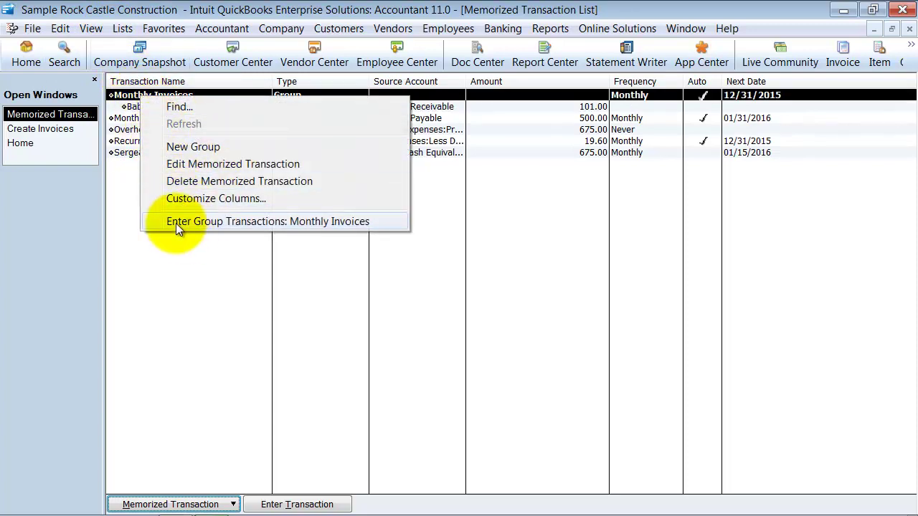
left_click(306, 318)
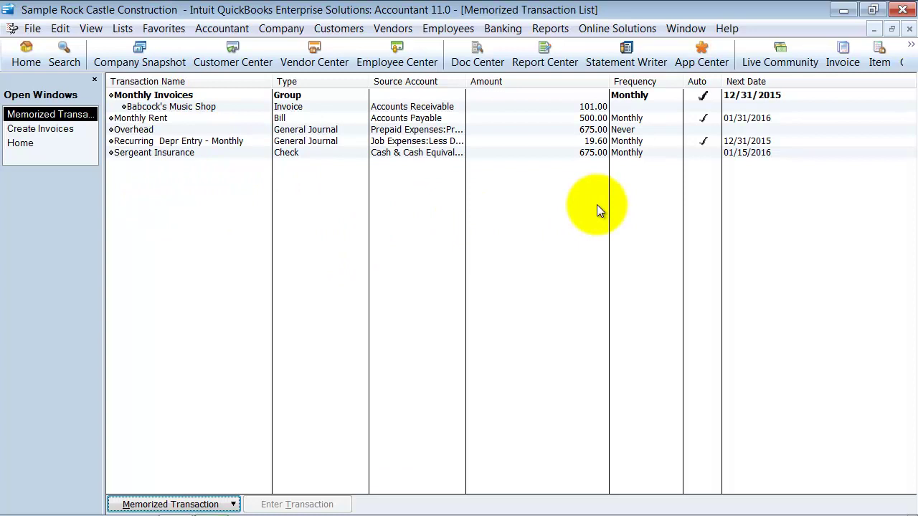
right_click(182, 98)
left_click(215, 165)
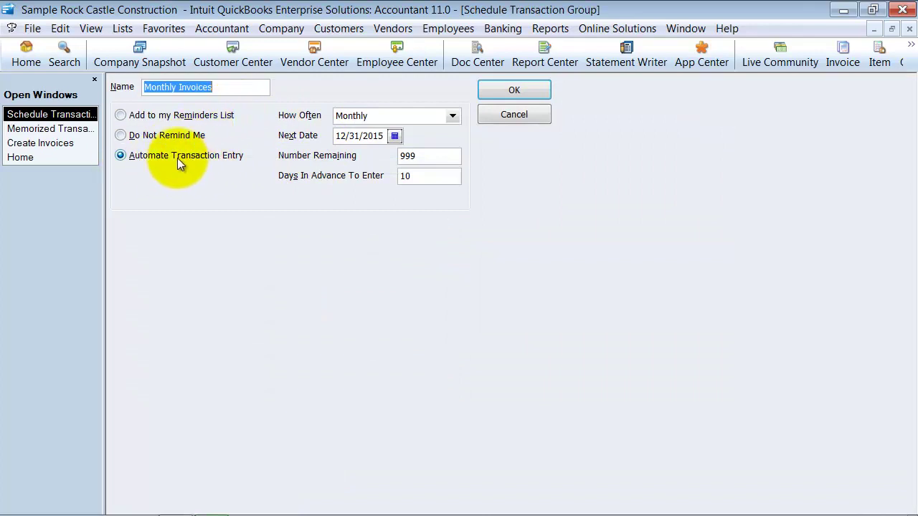
left_click(514, 89)
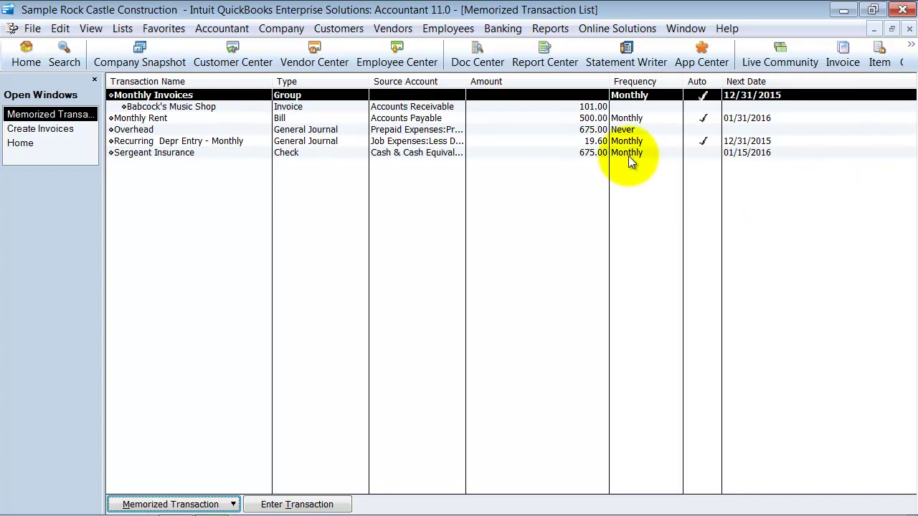
- Select Babcock's Music Shop and close the list, returning to invoice 1103 for 101.00
left_click(198, 107)
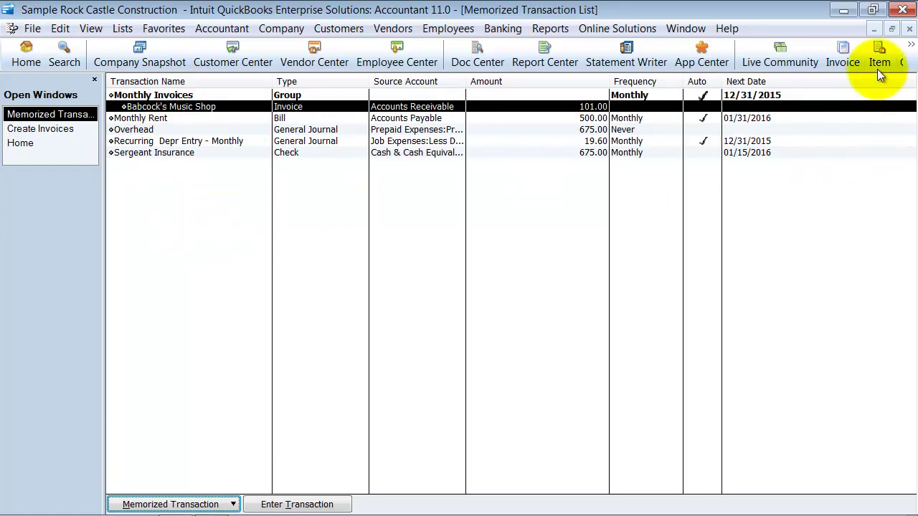
left_click(909, 29)
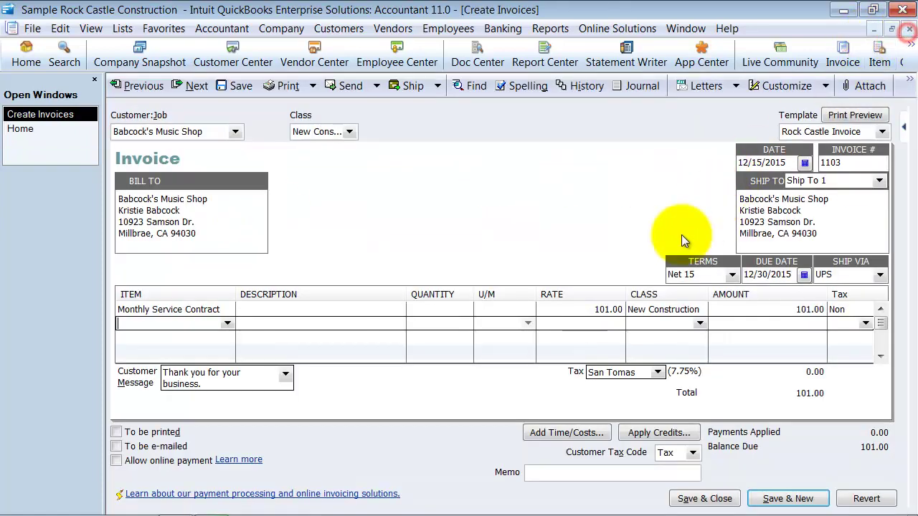